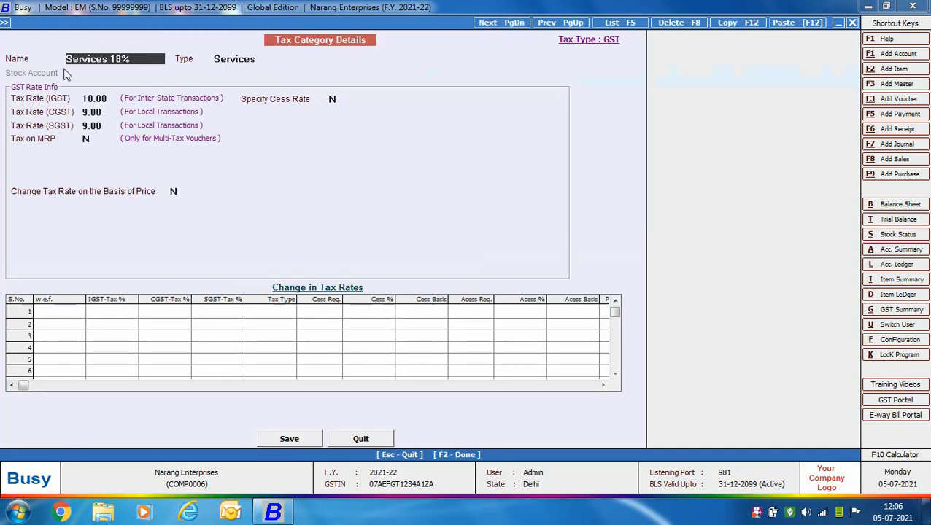
Review the type and IGST rate of the Services 18% tax category and close it without changes
left_click(261, 58)
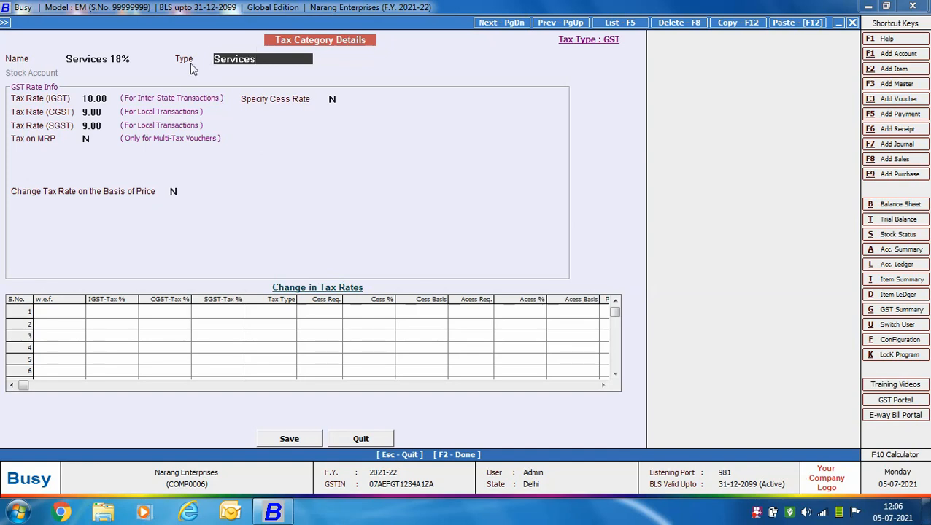
left_click(109, 99)
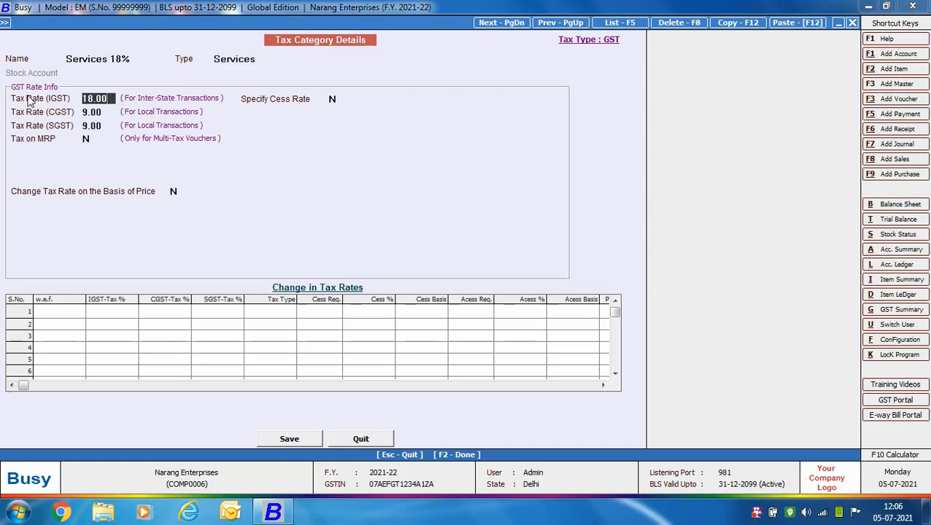
left_click(361, 439)
key("Escape")
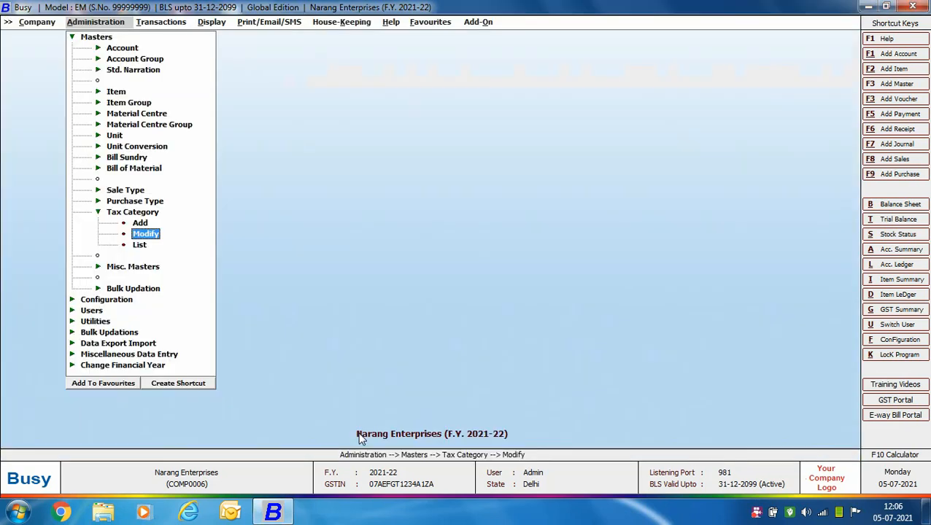
Create a new item master named Repair Charges in the General group with N.A. as its unit
double_click(115, 92)
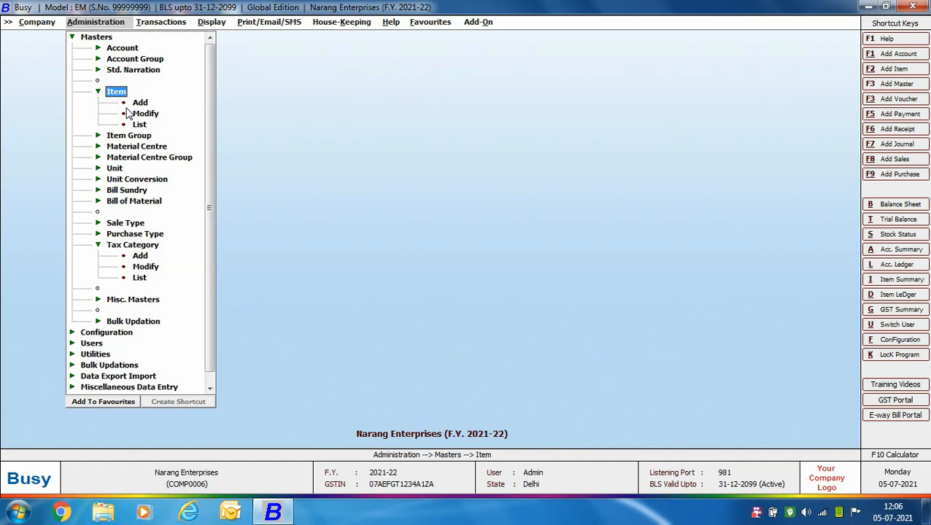
key("Down")
key("Return")
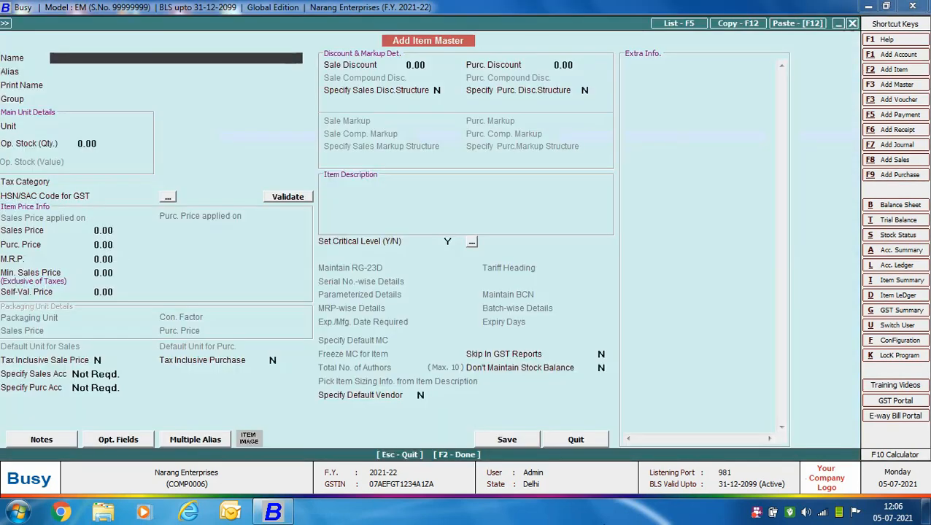
type("Repair Charges")
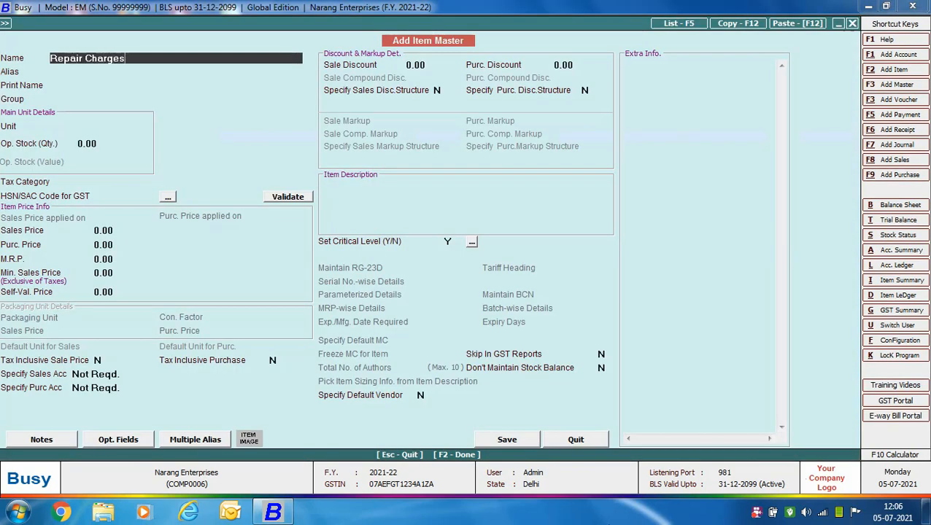
key("Return")
key("Return")
key("Return")
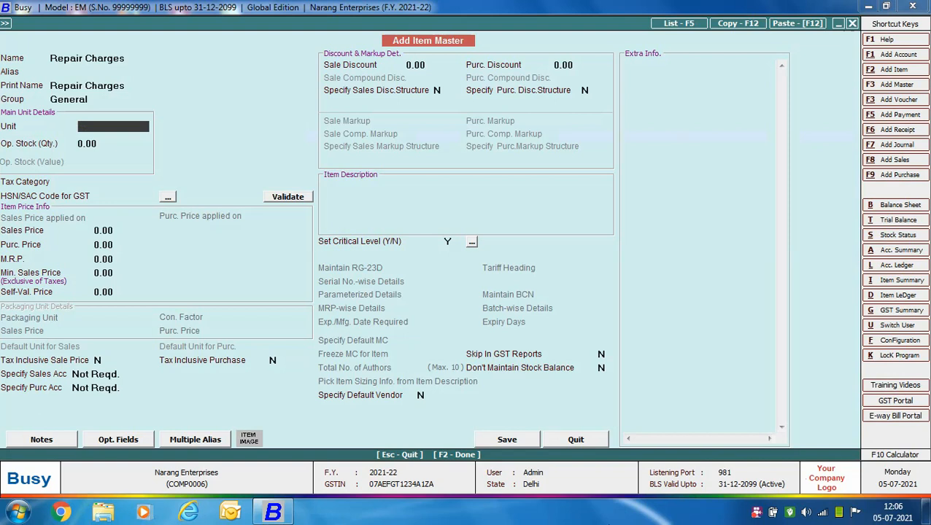
type("na")
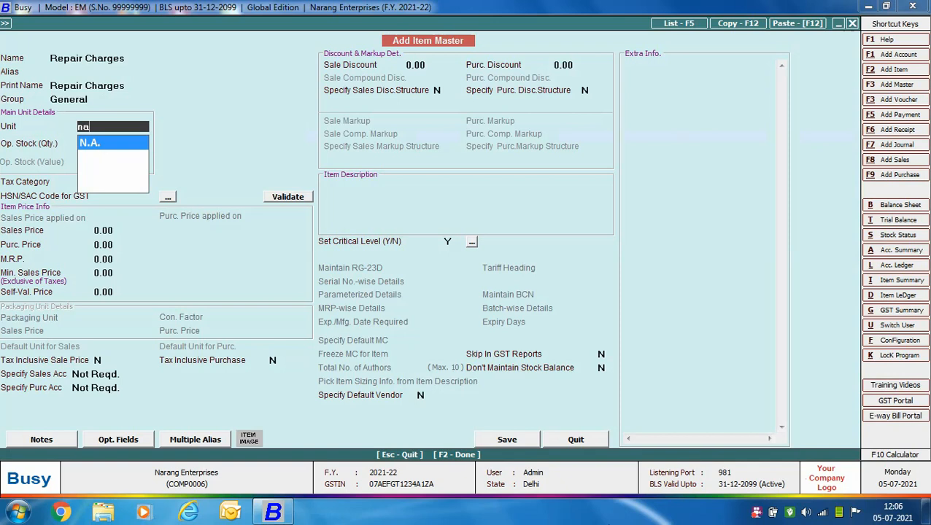
key("Return")
key("Return")
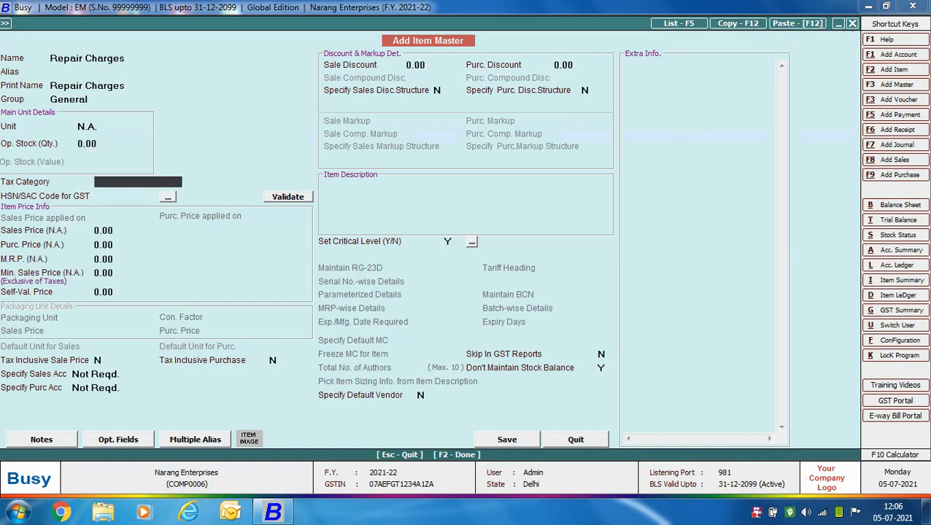
Assign the Services 18% tax category and HSN/SAC code 998719 to the Repair Charges item
type("ser")
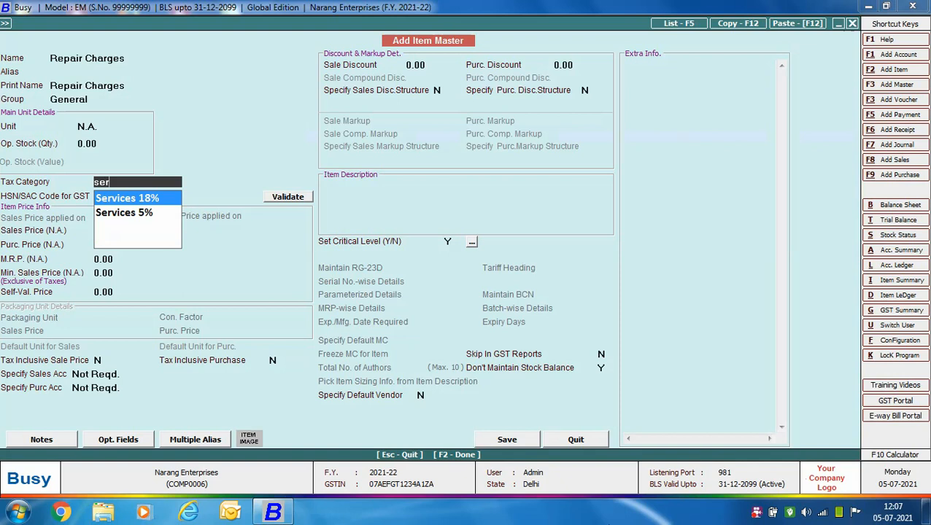
key("Return")
type("998719")
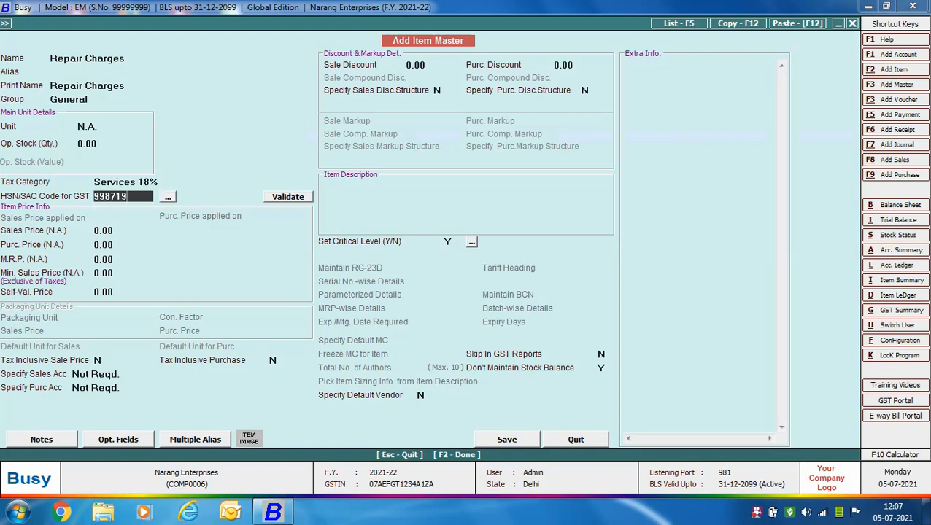
key("Return")
Set the item's sales account option to Specify Here and choose Service Charges Receipts as the account
key("Return")
key("Return")
key("Return")
key("Return")
key("Return")
key("Return")
key("Return")
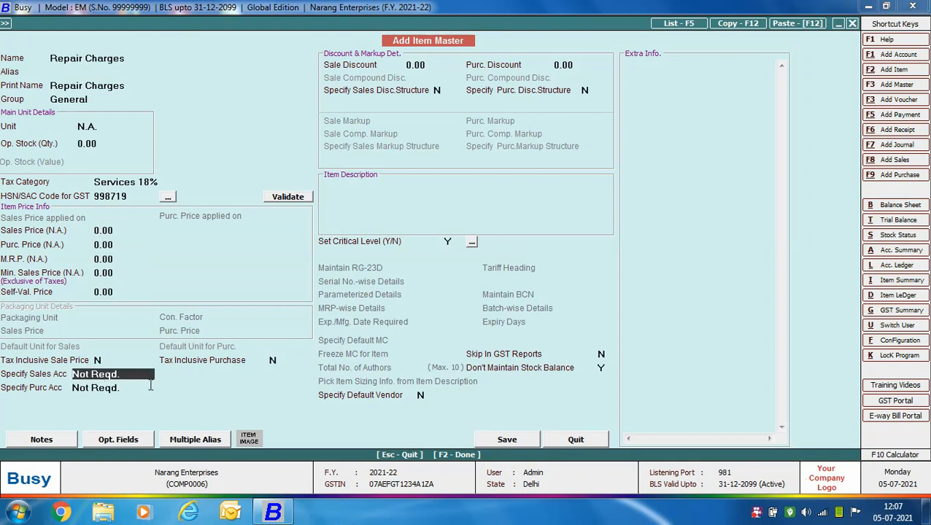
key("space")
key("Down")
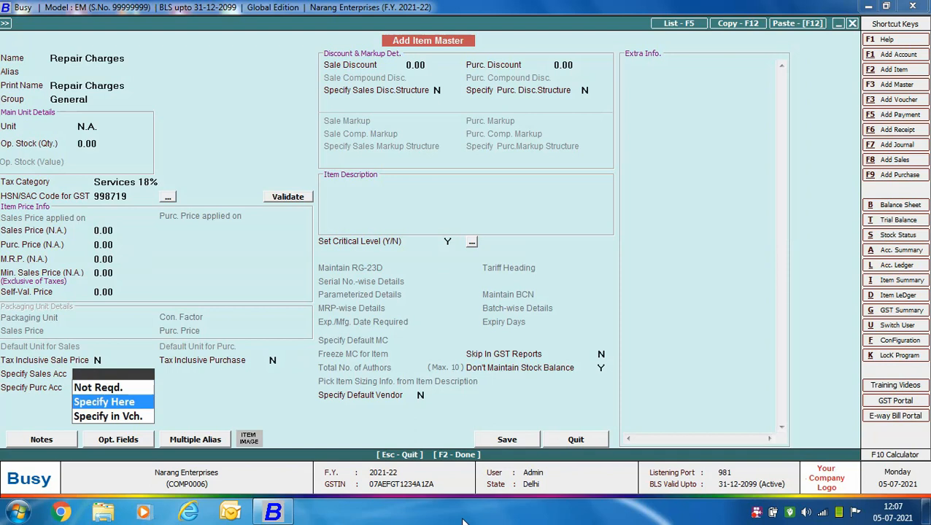
key("Return")
type("ser")
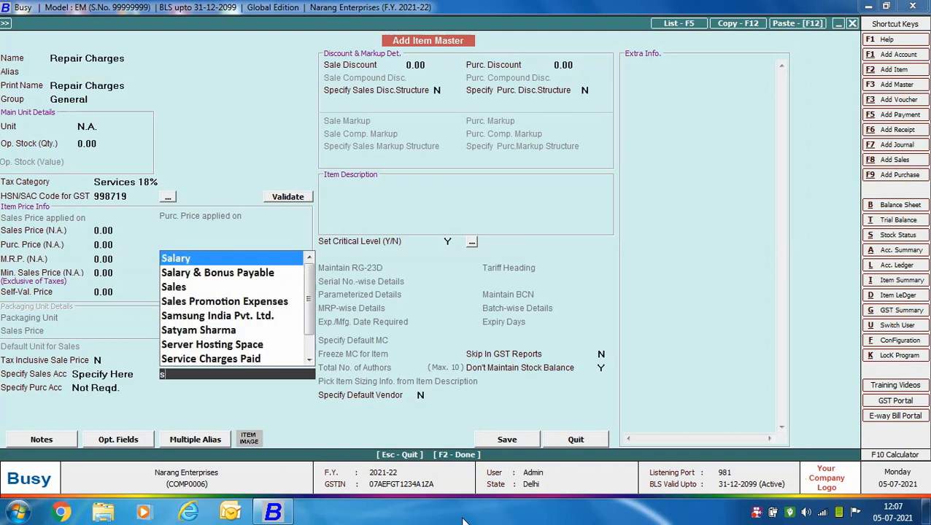
key("Down")
key("Down")
key("Return")
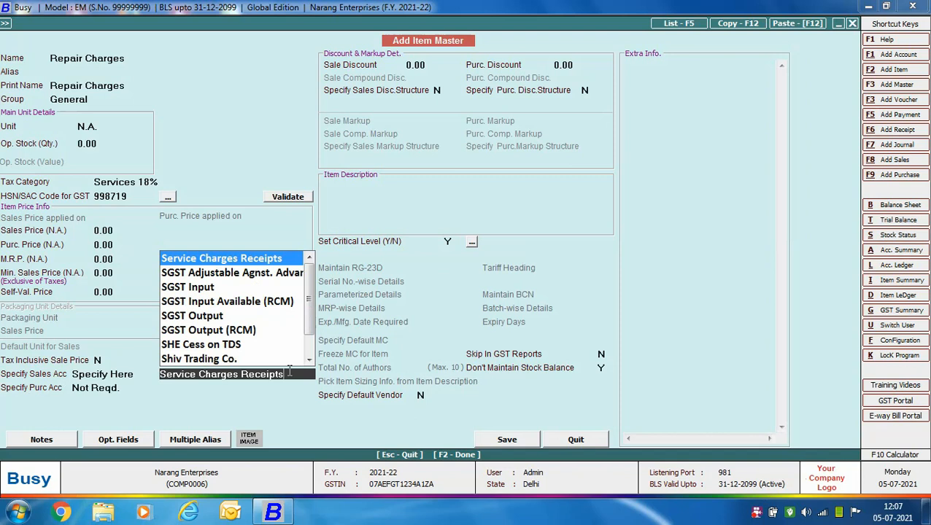
Check the group of the Service Charges Receipts account in its master and return to the item form
key("alt+m")
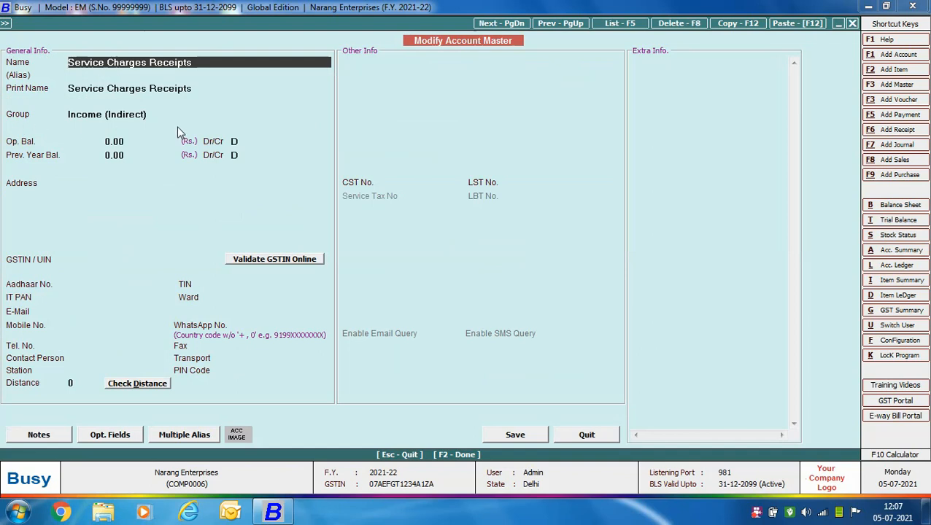
left_click(593, 437)
key("Return")
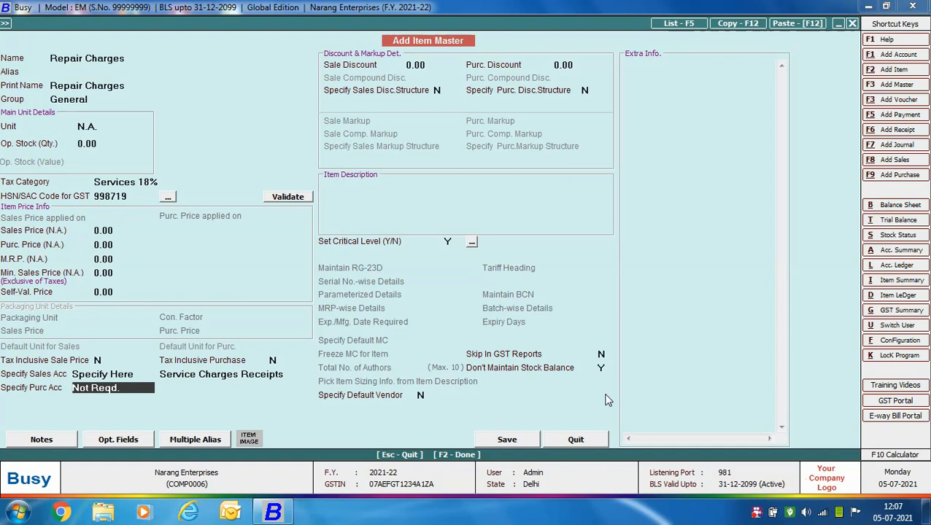
Leave the purchase account as Not Reqd., save the Repair Charges item and close the item form
key("Return")
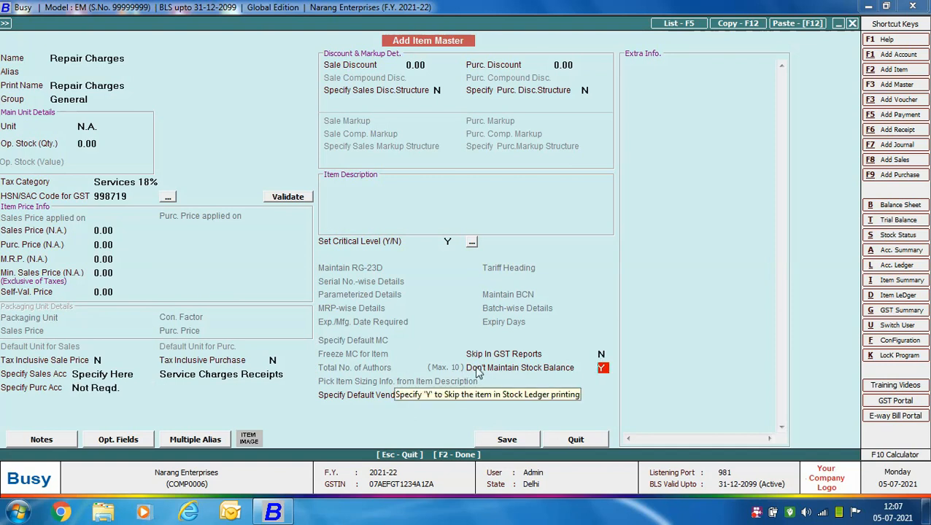
left_click(519, 444)
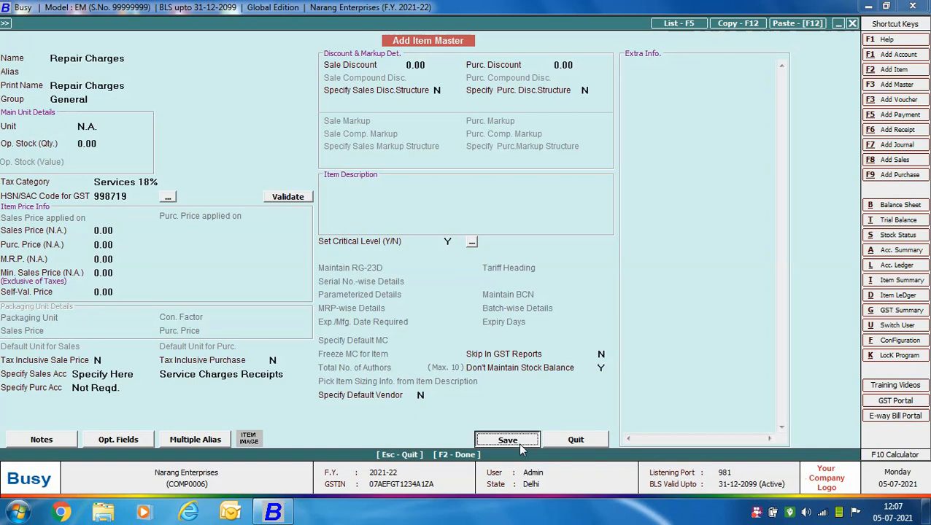
key("Escape")
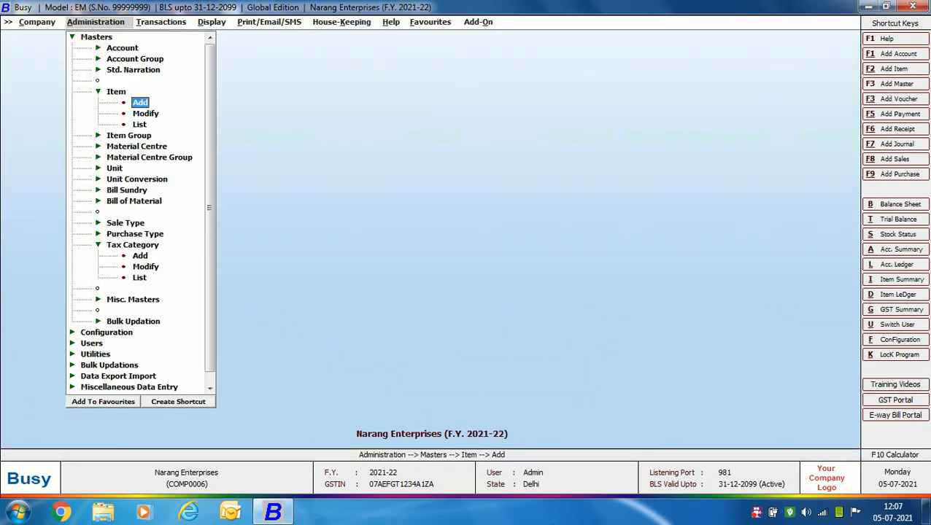
Start a new sales voucher in the Main series dated 05-07-2021 with voucher number SER-1001
left_click(181, 23)
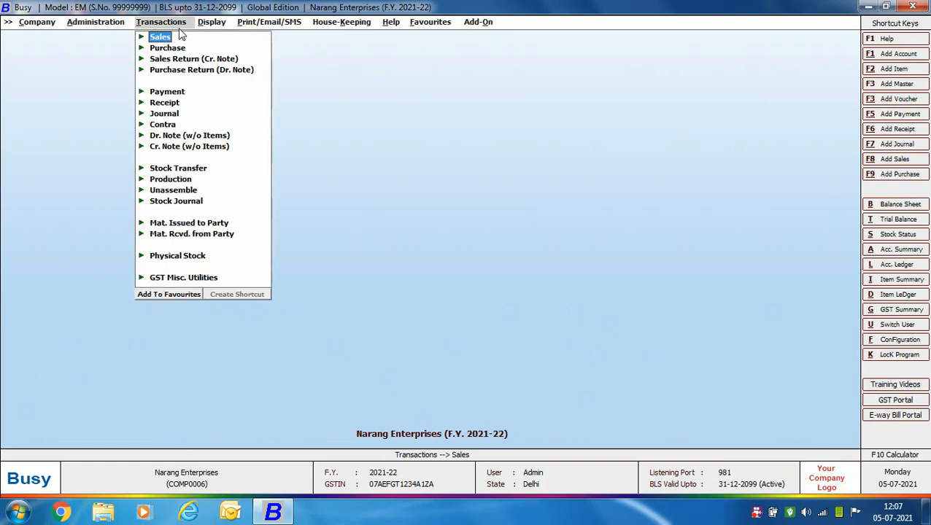
left_click(168, 39)
double_click(182, 47)
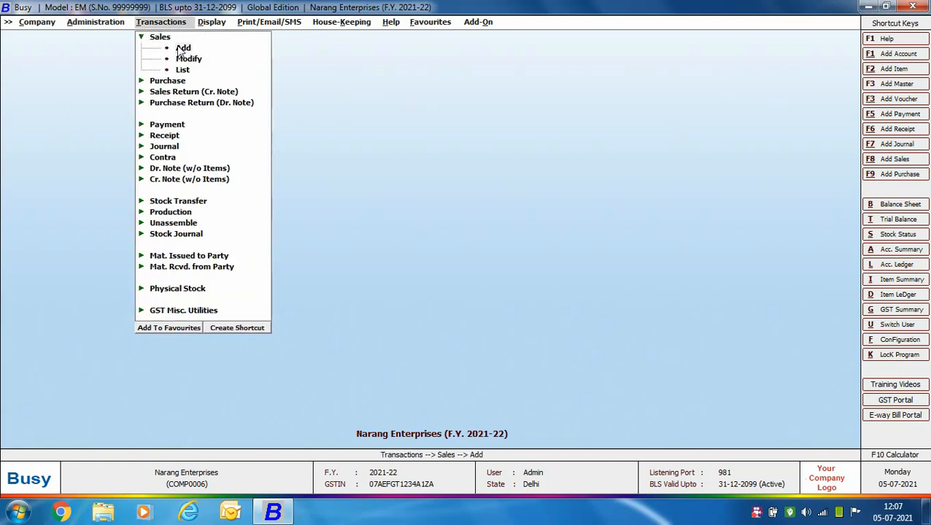
key("Return")
type("05-07")
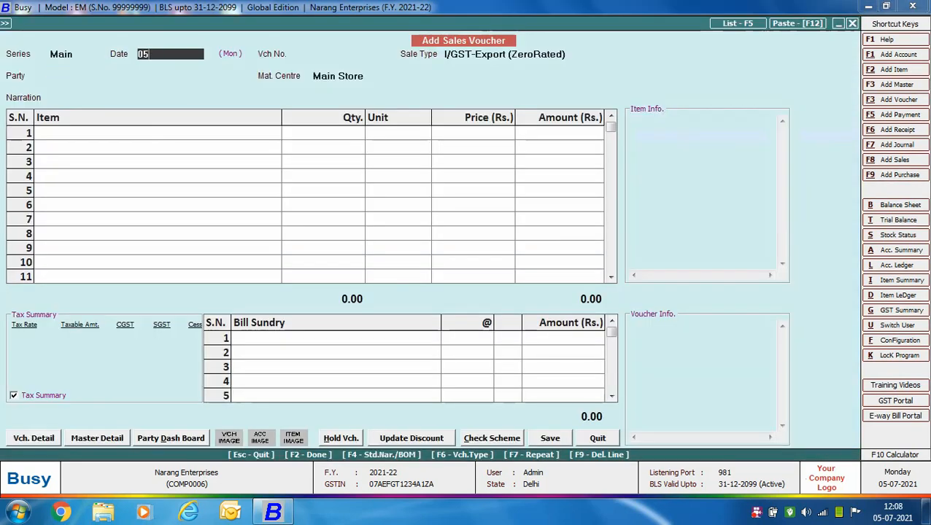
key("Return")
type("SER-1001")
key("Return")
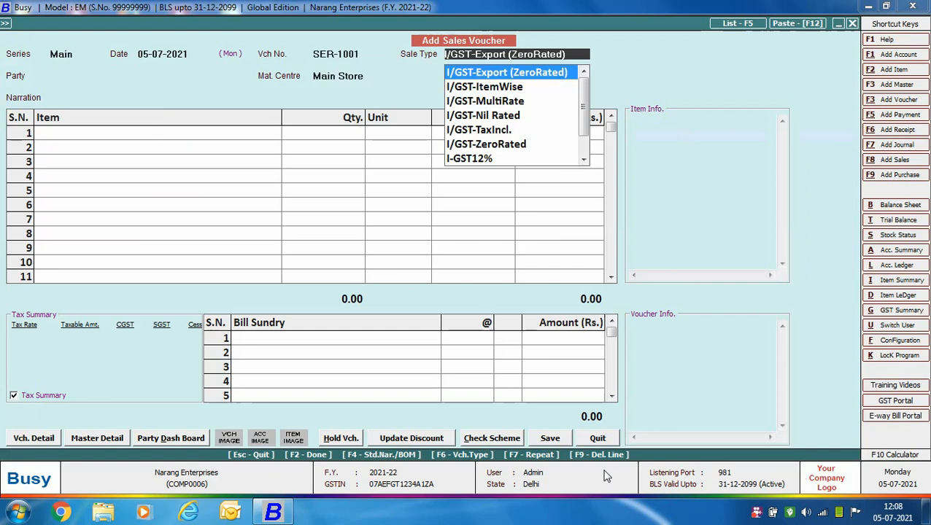
Set the voucher's sale type to L/GST-18% and the party to Cash, keeping Main Store as material centre
type("L")
key("Down")
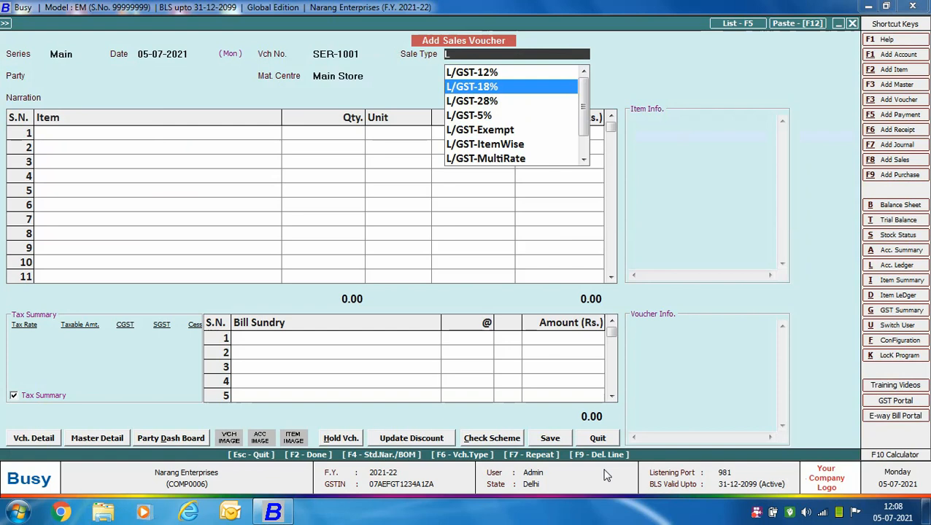
key("Return")
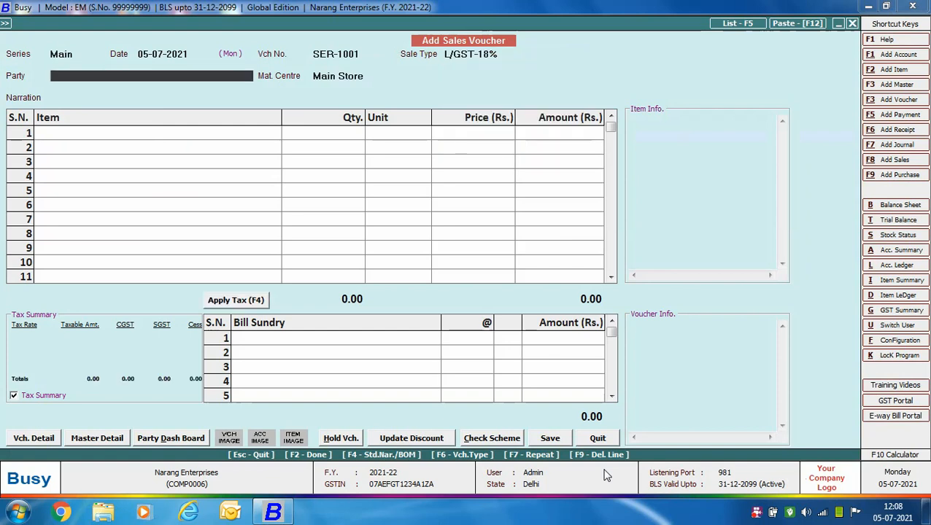
type("cash")
key("Return")
key("Return")
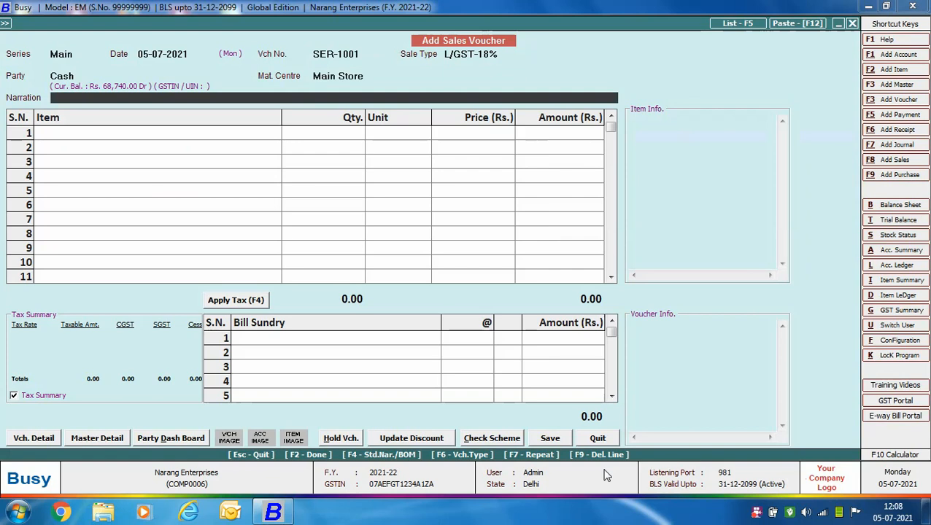
Leave the narration blank and enter Repair Charges as the first item with an amount of 2200
key("Return")
type("re")
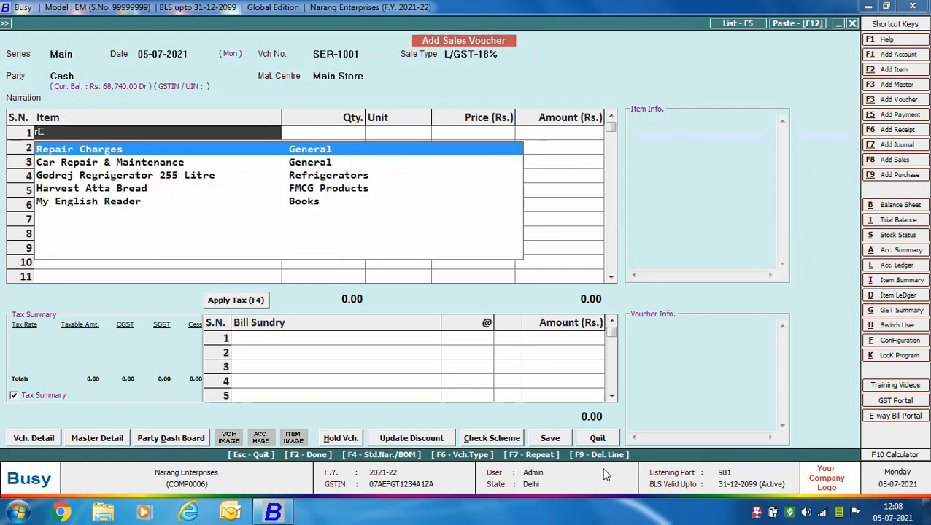
key("Return")
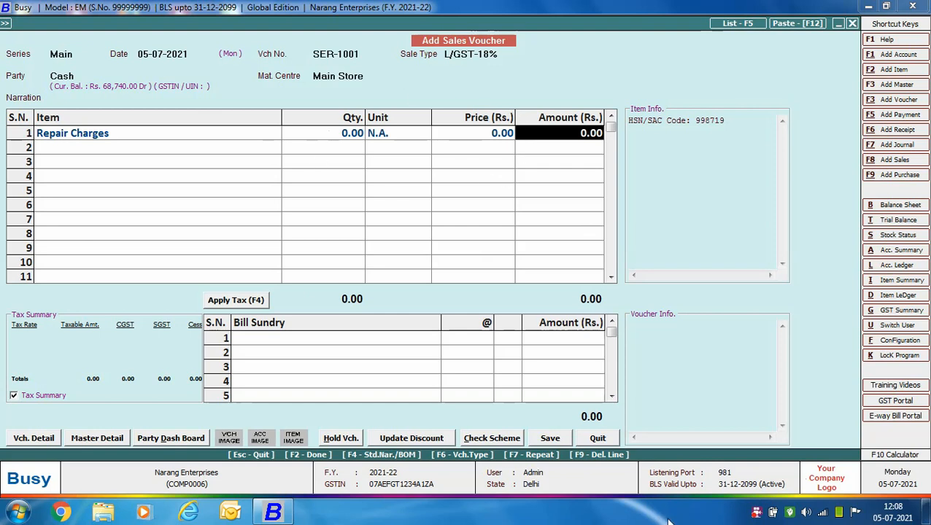
type("2200")
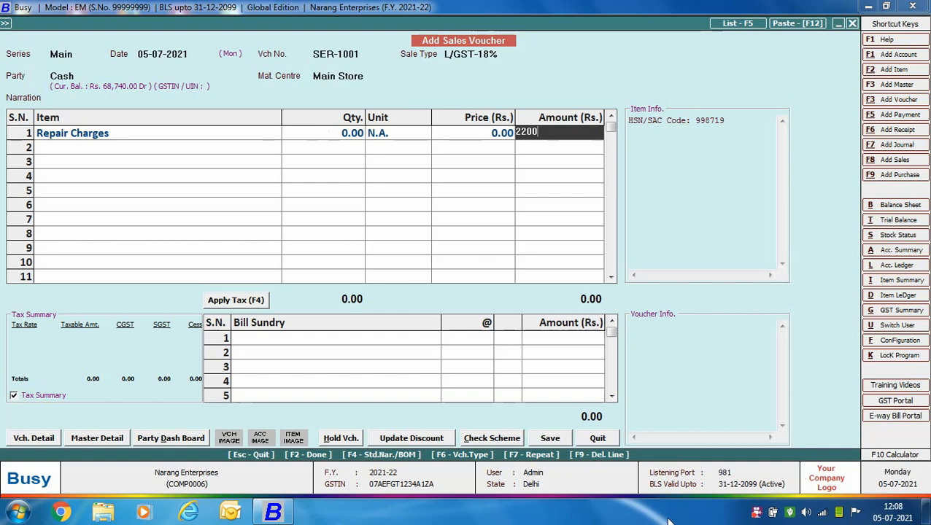
key("Return")
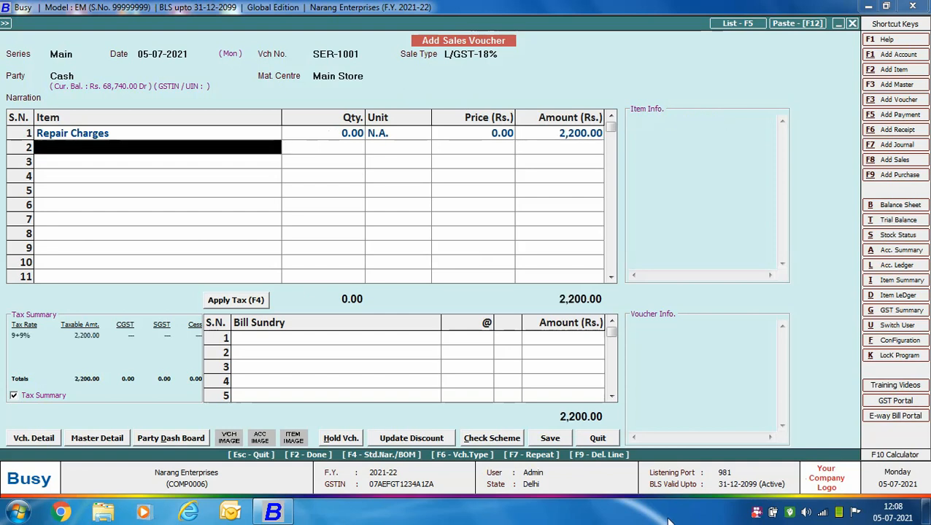
Apply the 9% CGST and 9% SGST bill sundries to the voucher and save it
key("Return")
key("F4")
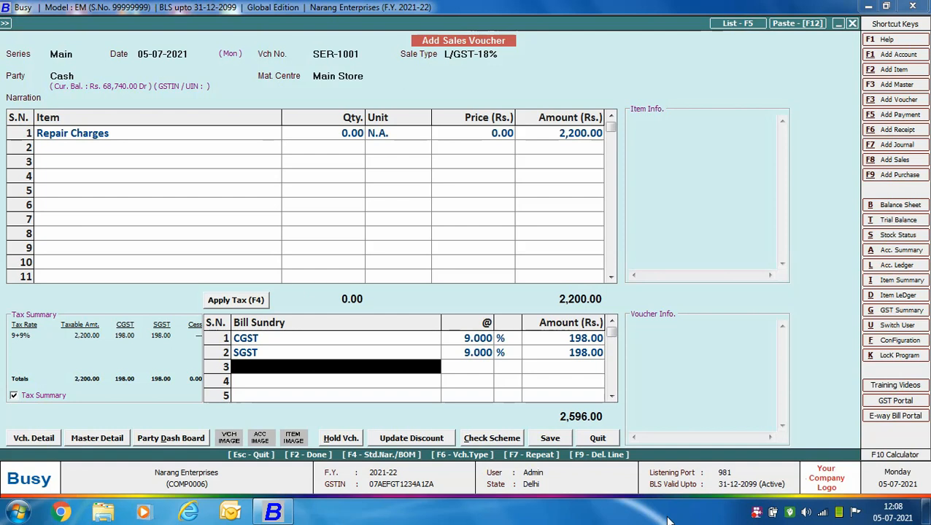
key("F2")
key("Return")
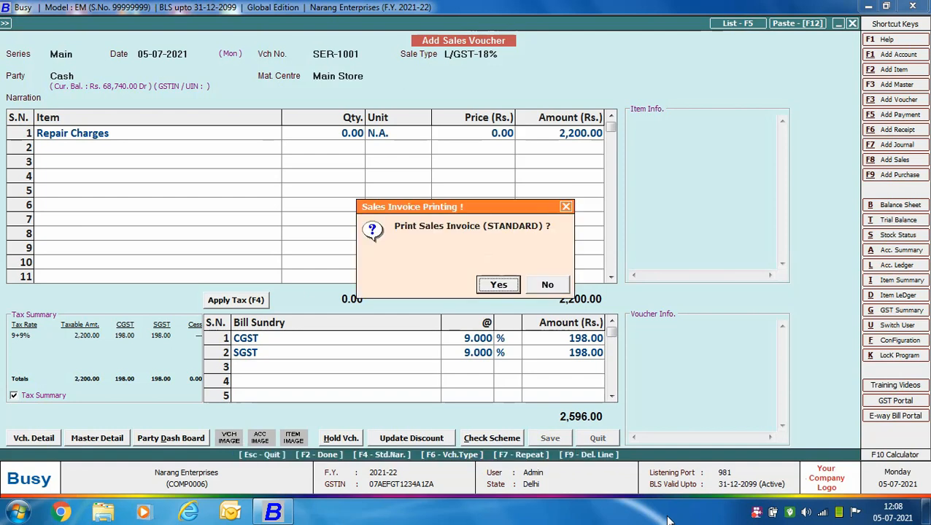
Accept printing the standard sales invoice for the saved voucher and open its print preview
key("Return")
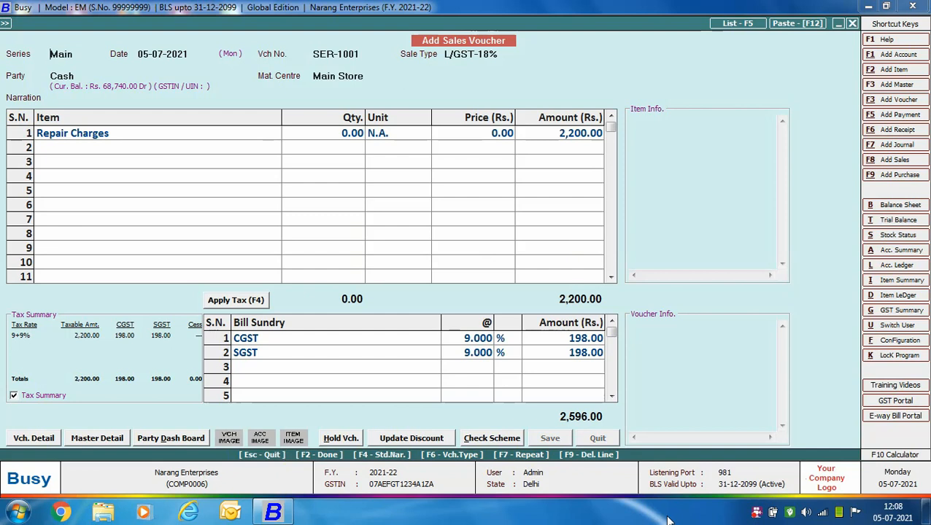
key("Return")
key("Return")
key("Return")
key("Right")
key("Return")
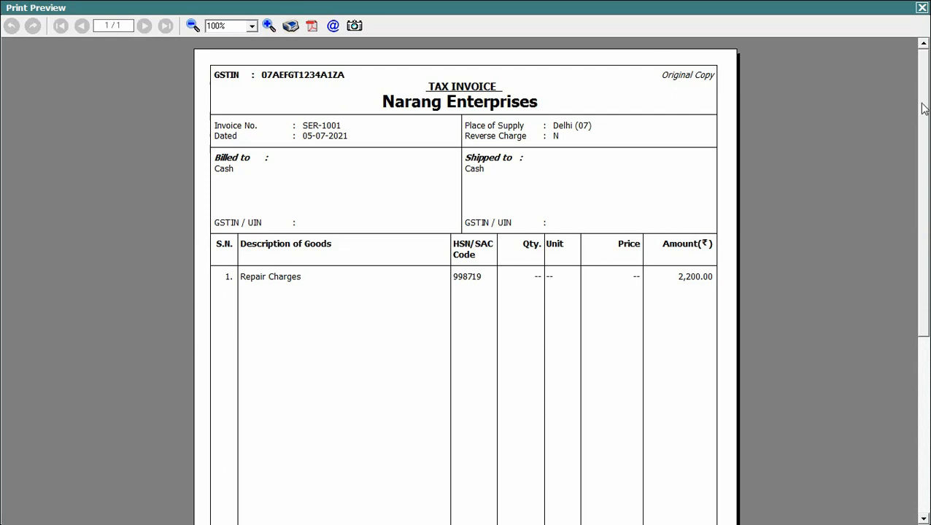
Review the tax invoice preview down to its tax summary and terms, and close the preview and the blank sales voucher
left_click_drag(923, 109, 905, 302)
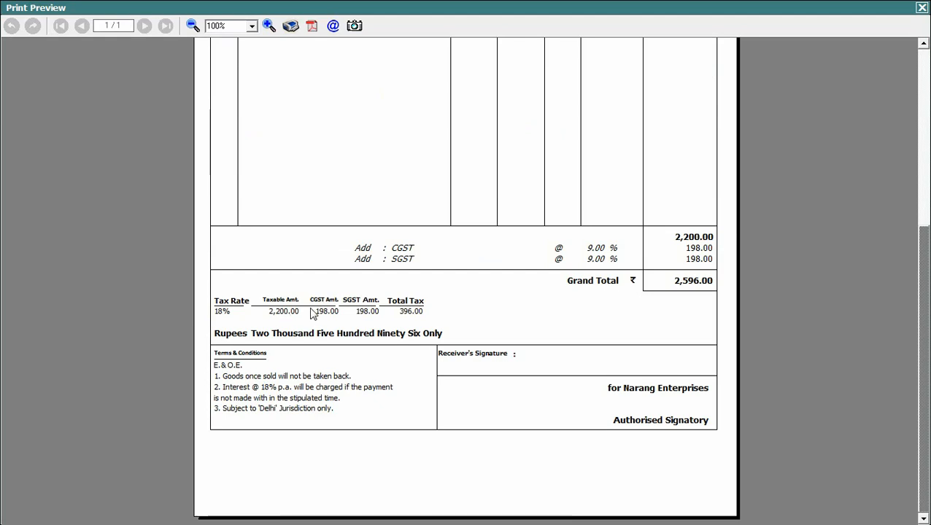
scroll(899, 218, "up", 5)
key("Escape")
key("Escape")
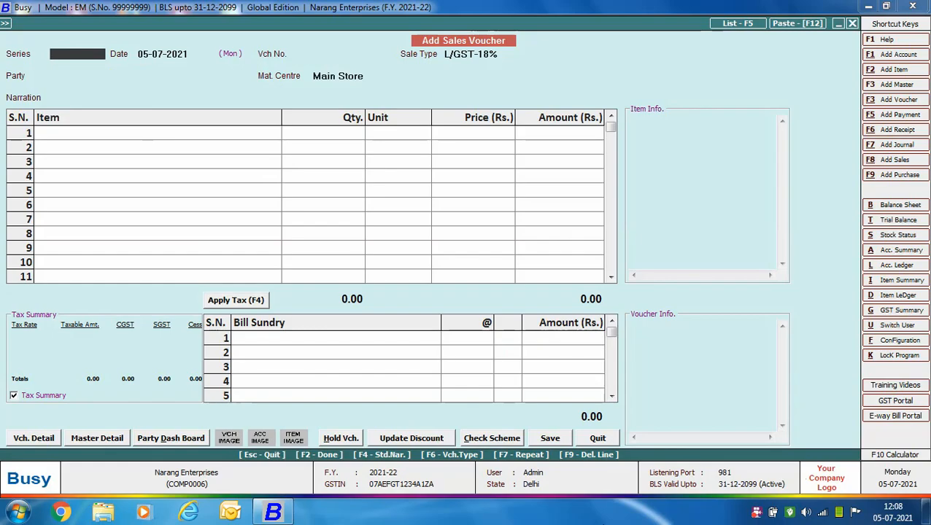
key("Escape")
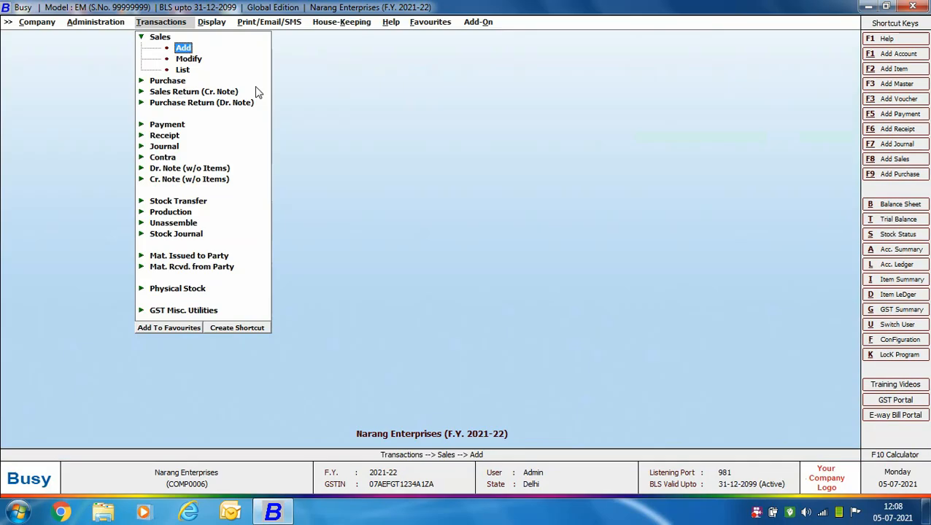
Enable Skip Item Quantity/Unit/Price in the voucher configuration of the Main sales series and save it
left_click(82, 23)
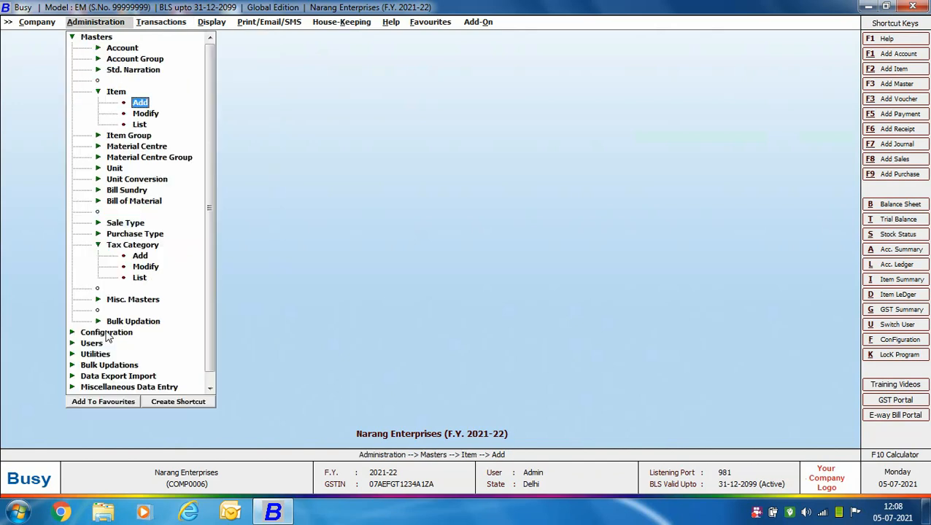
left_click(108, 335)
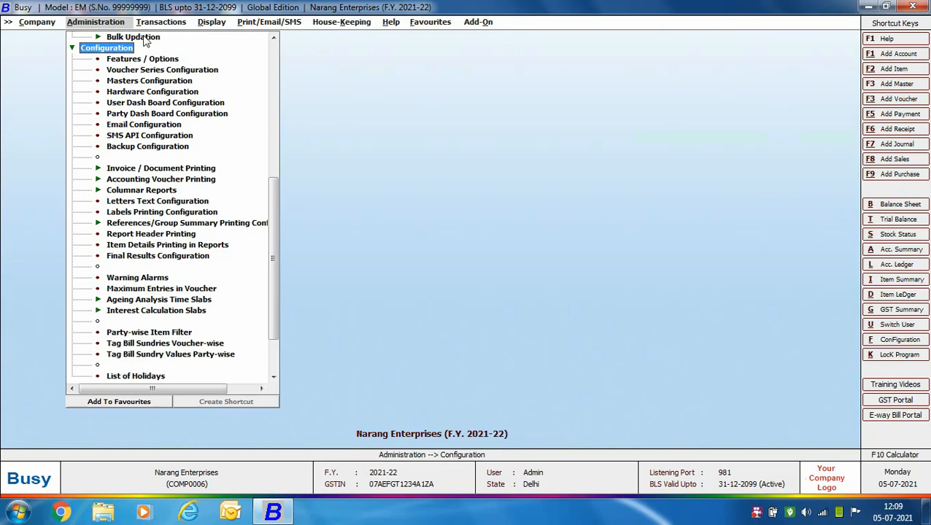
left_click(149, 71)
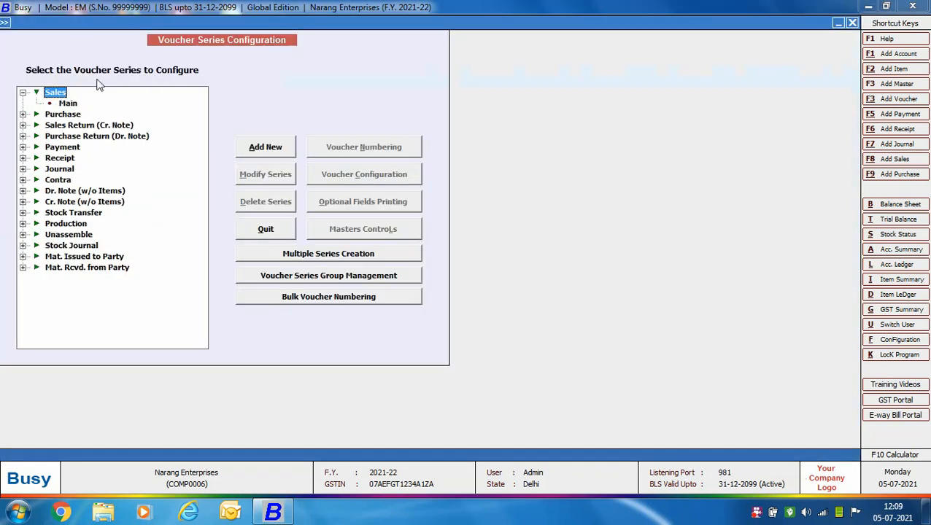
left_click(67, 107)
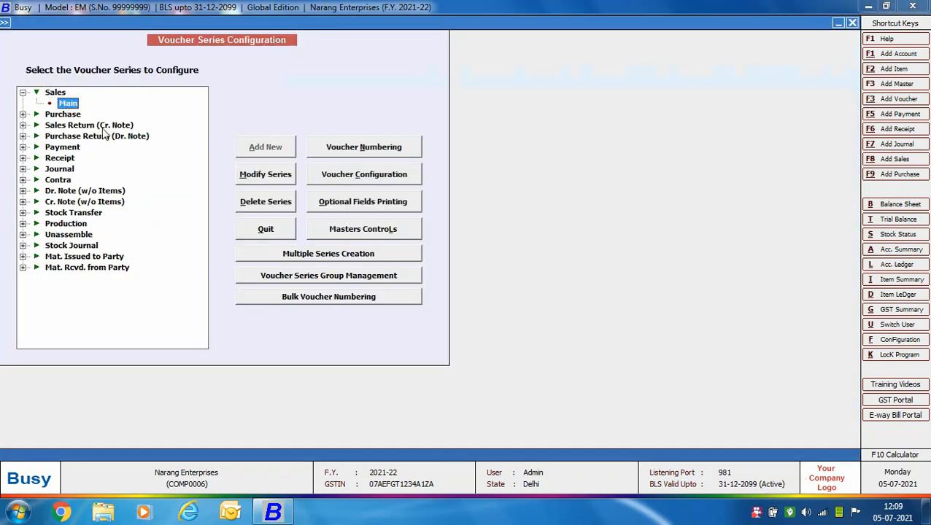
left_click(335, 178)
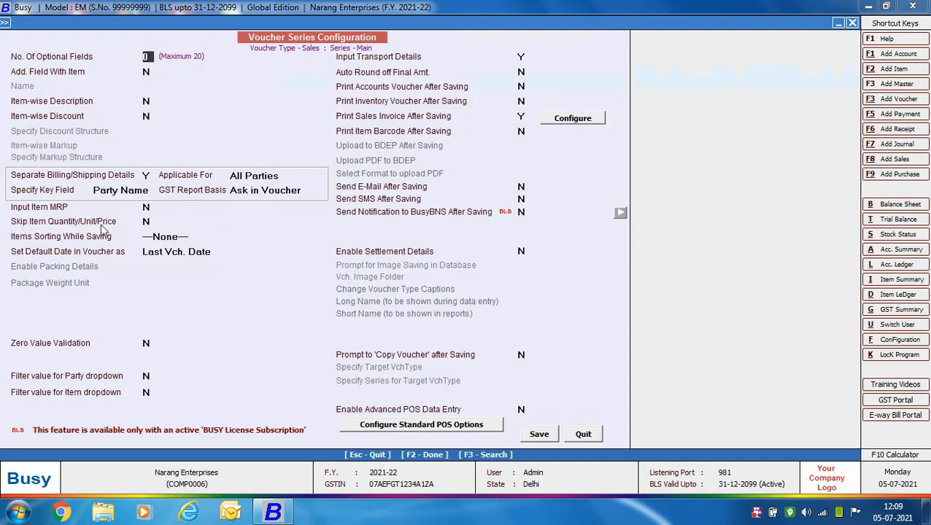
left_click(146, 221)
key("y")
left_click(537, 434)
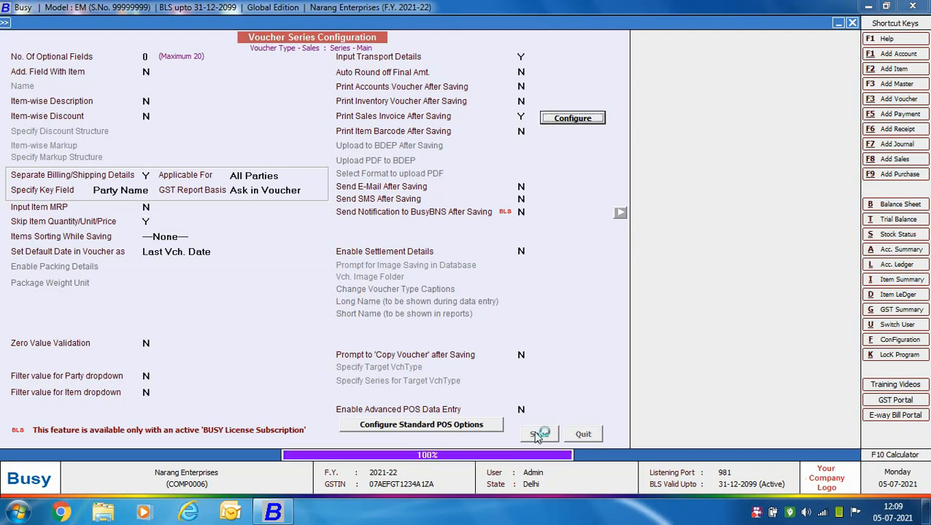
Open the saved Repair Charges sales voucher of the Main series, dated 05-07-2021, for modification
left_click(174, 23)
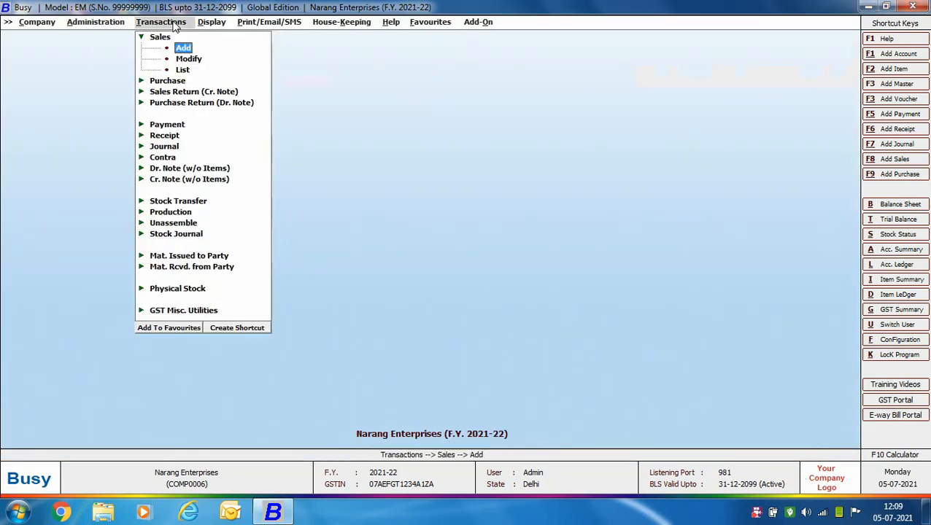
left_click(188, 59)
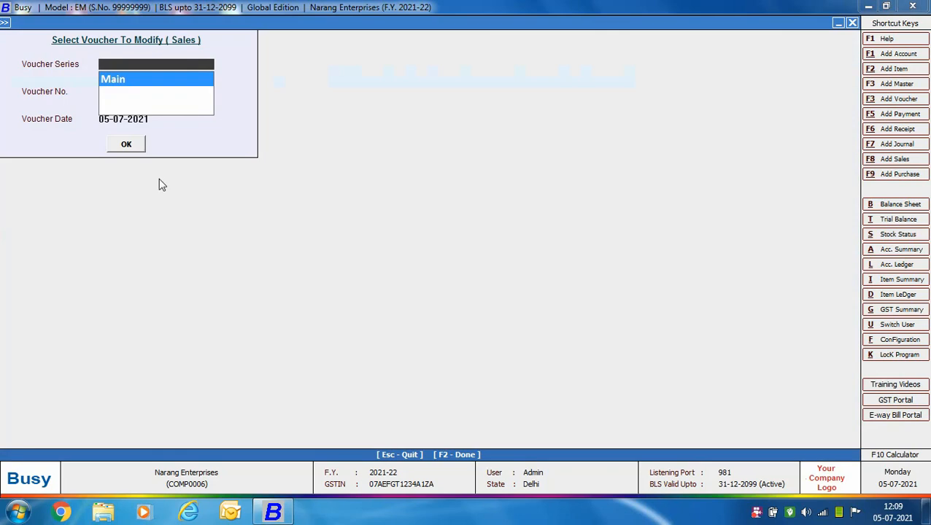
key("Return")
key("Return")
key("Return")
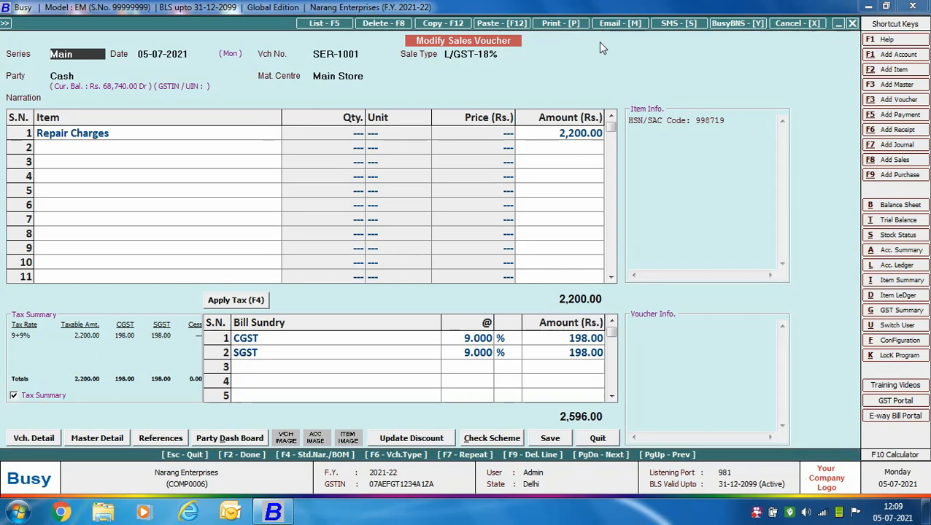
Preview the voucher's sales invoice in the STANDARD format with 1 copy and print title copy number 0
left_click(560, 23)
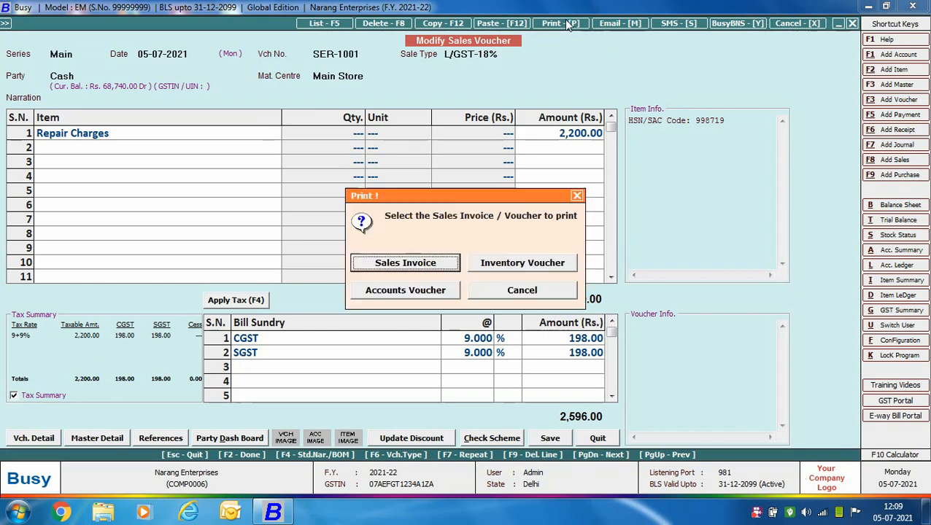
left_click(444, 264)
key("Return")
key("Return")
key("Return")
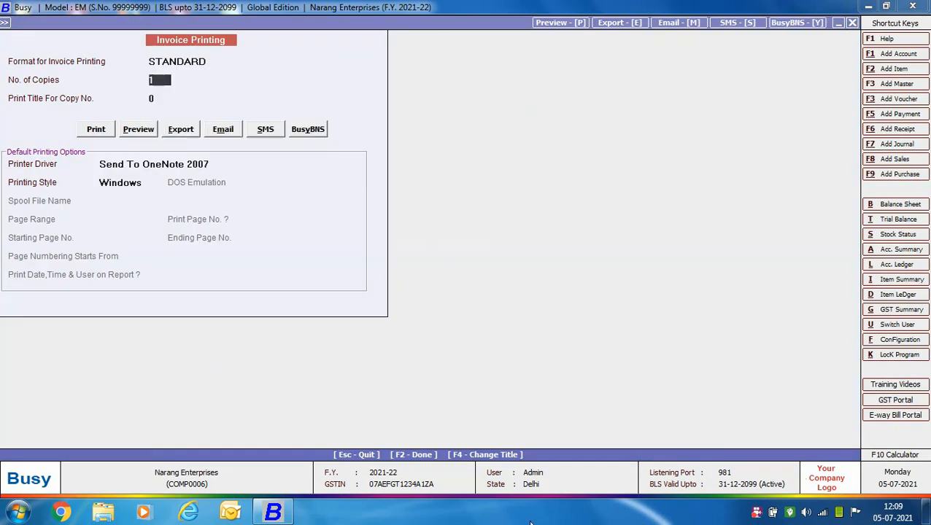
key("Right")
key("Return")
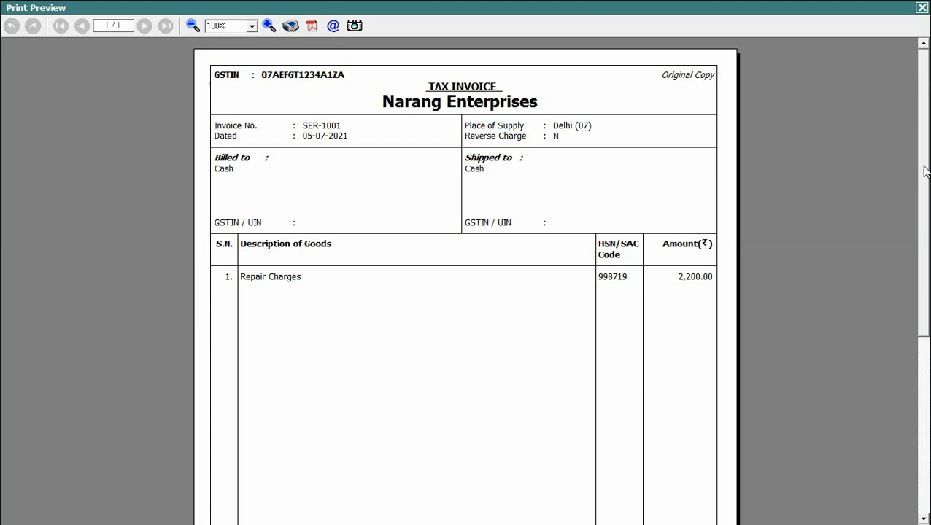
Check the regenerated tax invoice down to its end, and close the preview and the sales voucher
left_click_drag(923, 172, 891, 415)
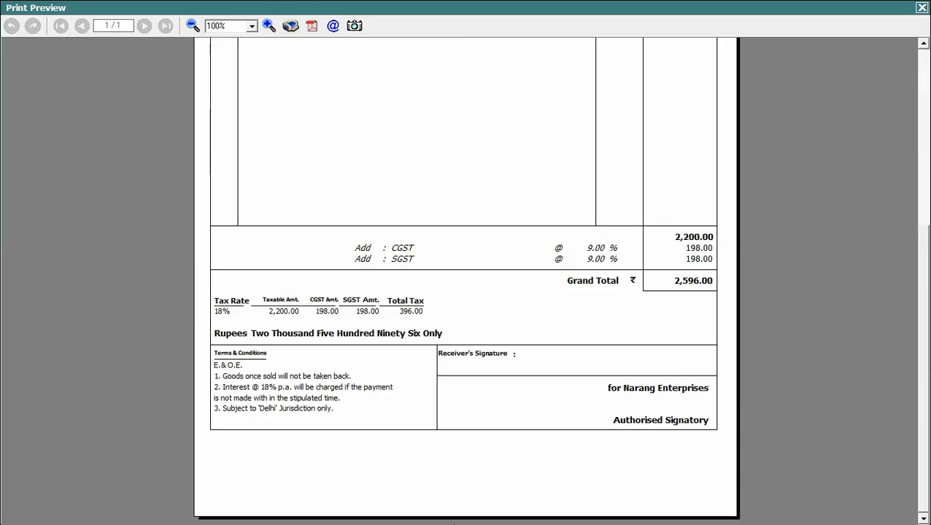
left_click(921, 7)
key("Escape")
key("Escape")
key("Escape")
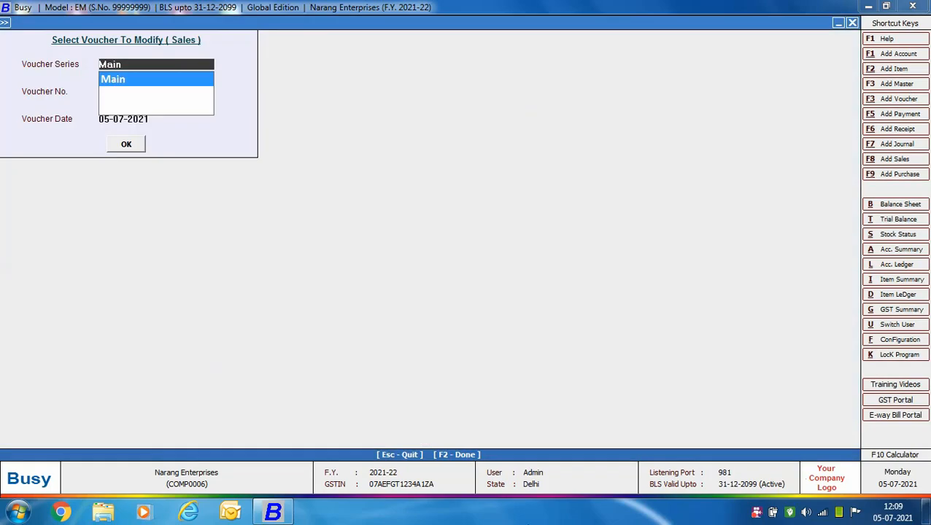